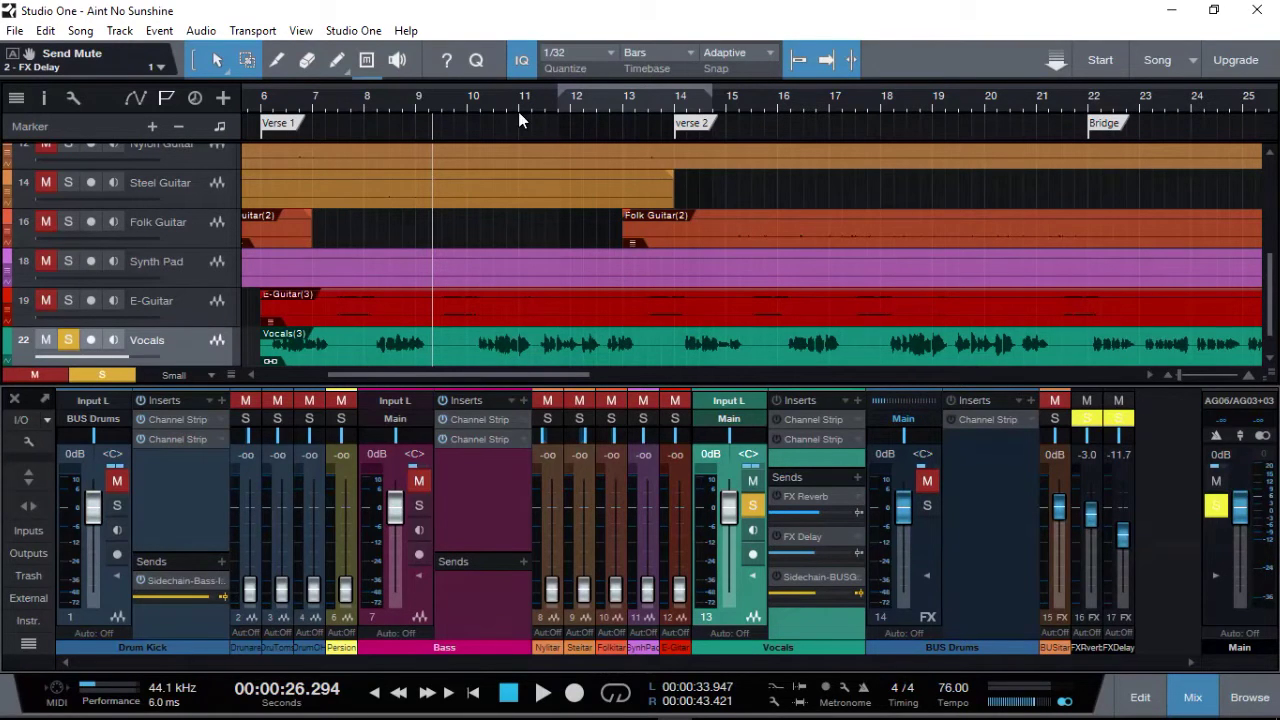
# Step: Set the loop range to bars 6–14 and stop playback at the loop start
pyautogui.moveTo(340, 92); pyautogui.dragTo(672, 92)
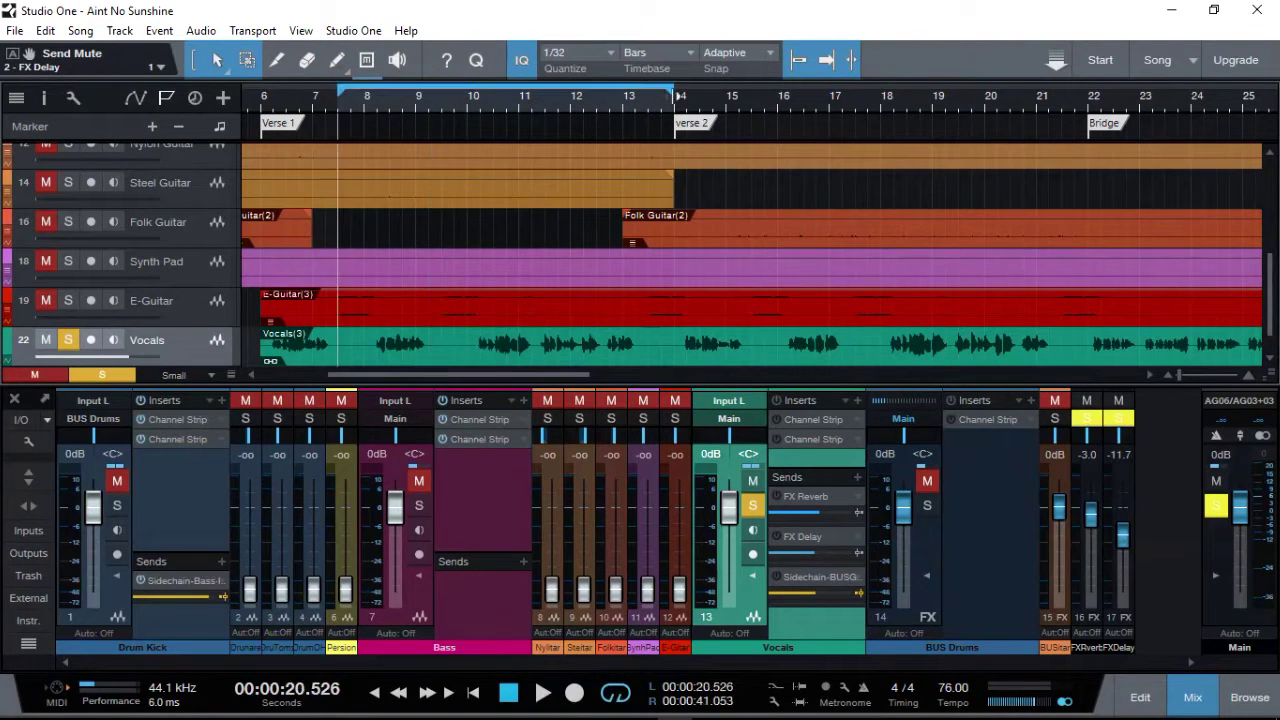
pyautogui.moveTo(340, 92); pyautogui.dragTo(262, 95)
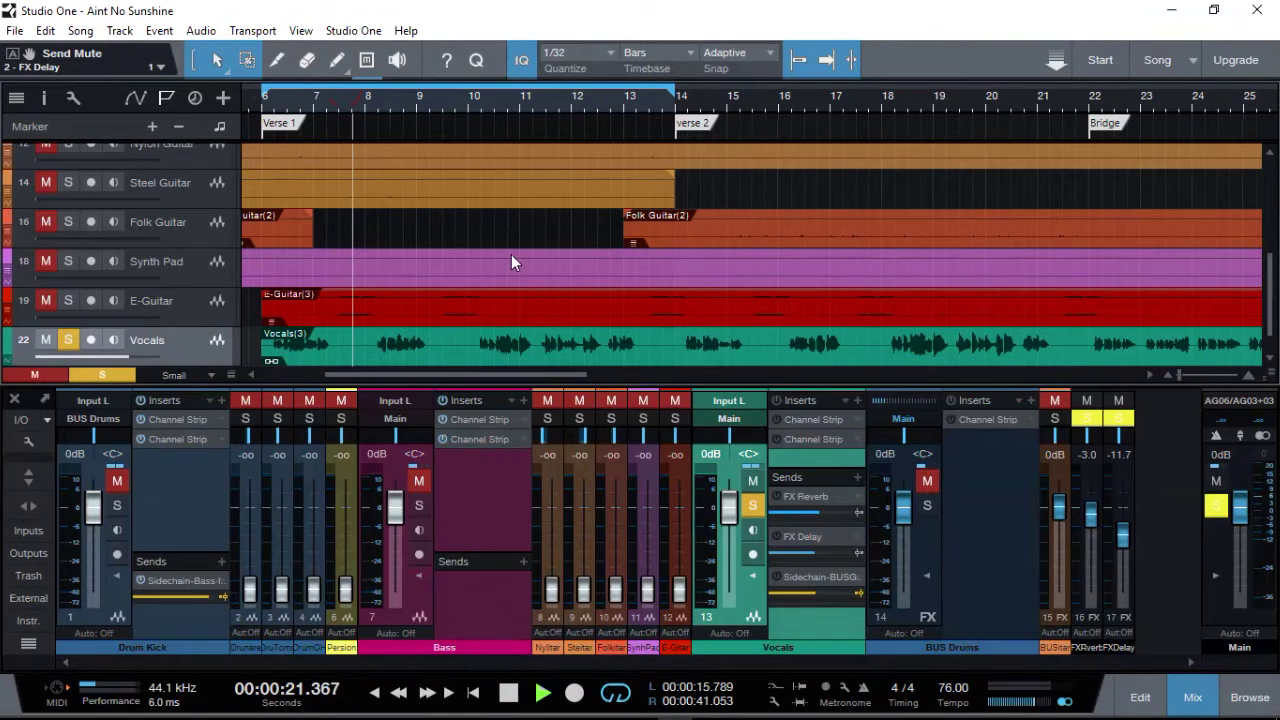
pyautogui.press('space')
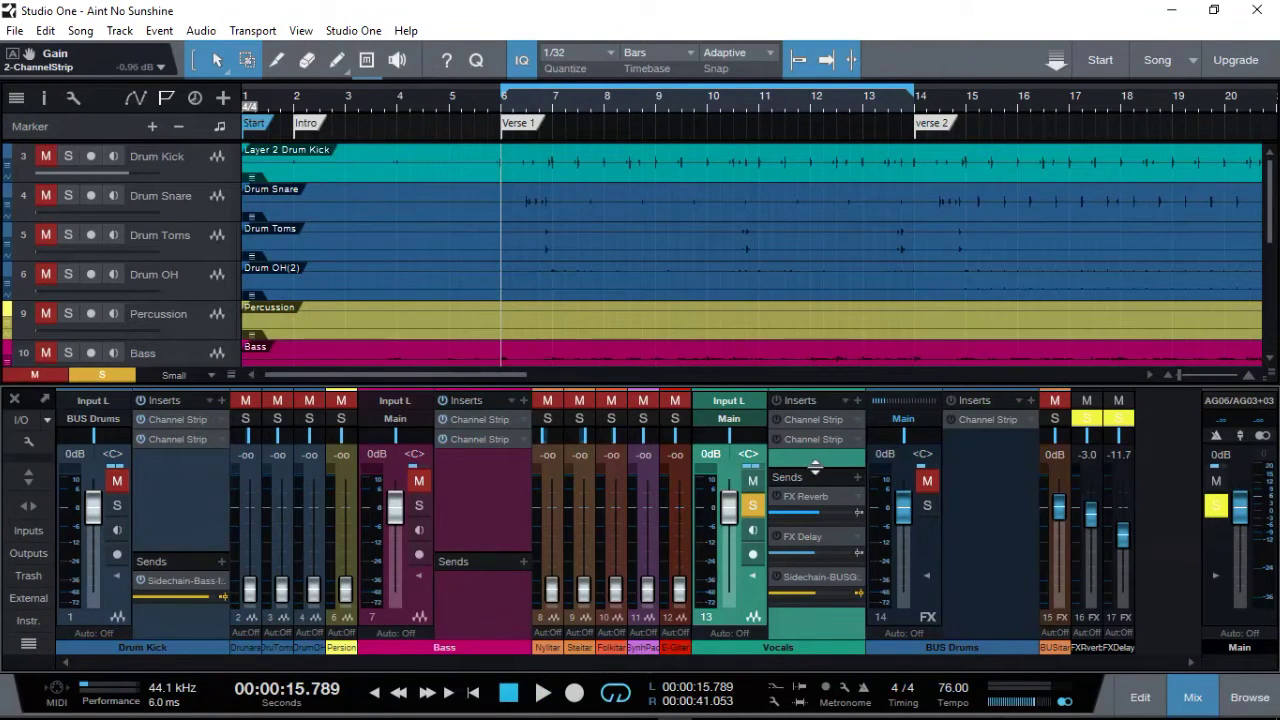
# Step: Enable the Vocals' first channel strip and set gain to -9.24 dB and expansion to 38.5% during looped playback
pyautogui.click(804, 418)
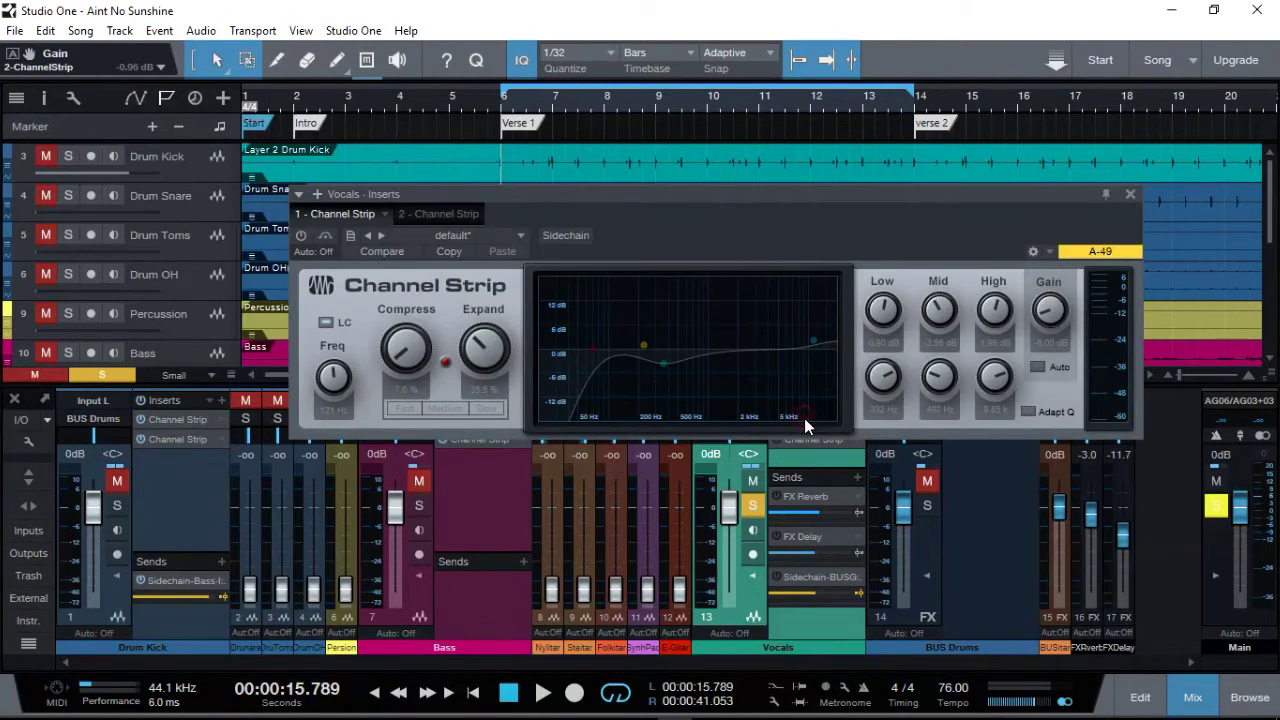
pyautogui.click(302, 236)
pyautogui.press('space')
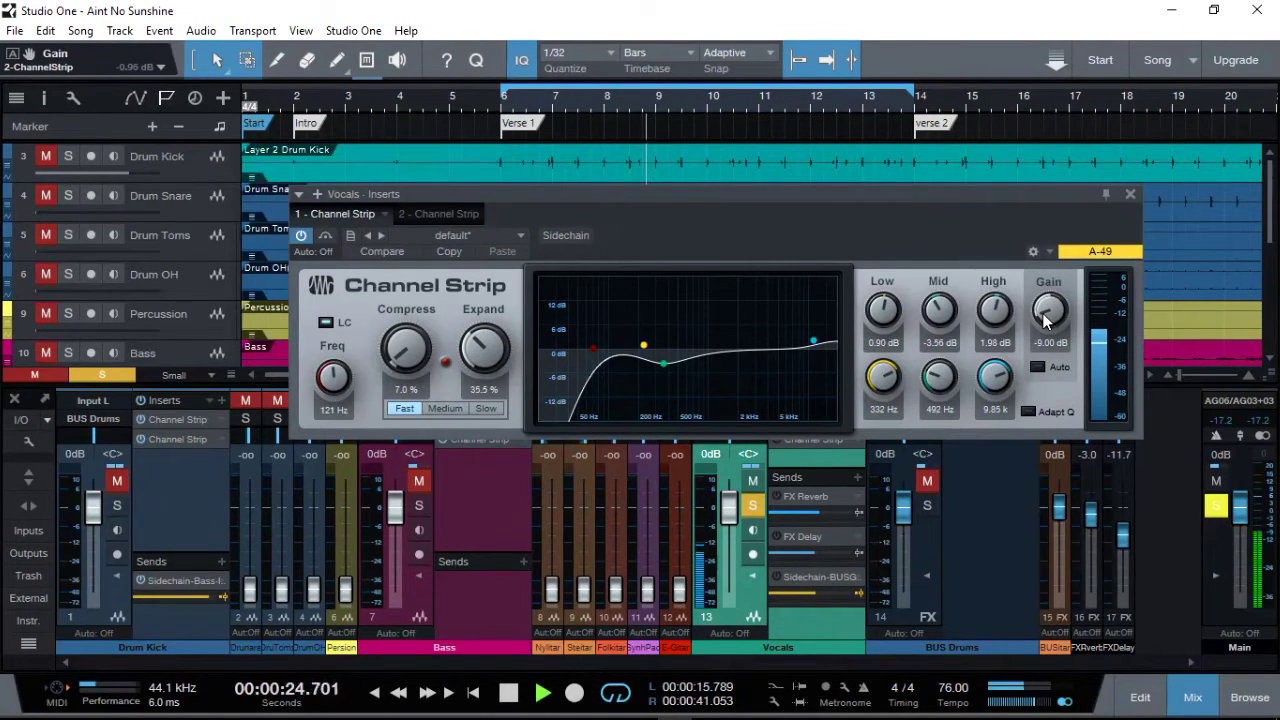
pyautogui.scroll(-1, 1045, 320)
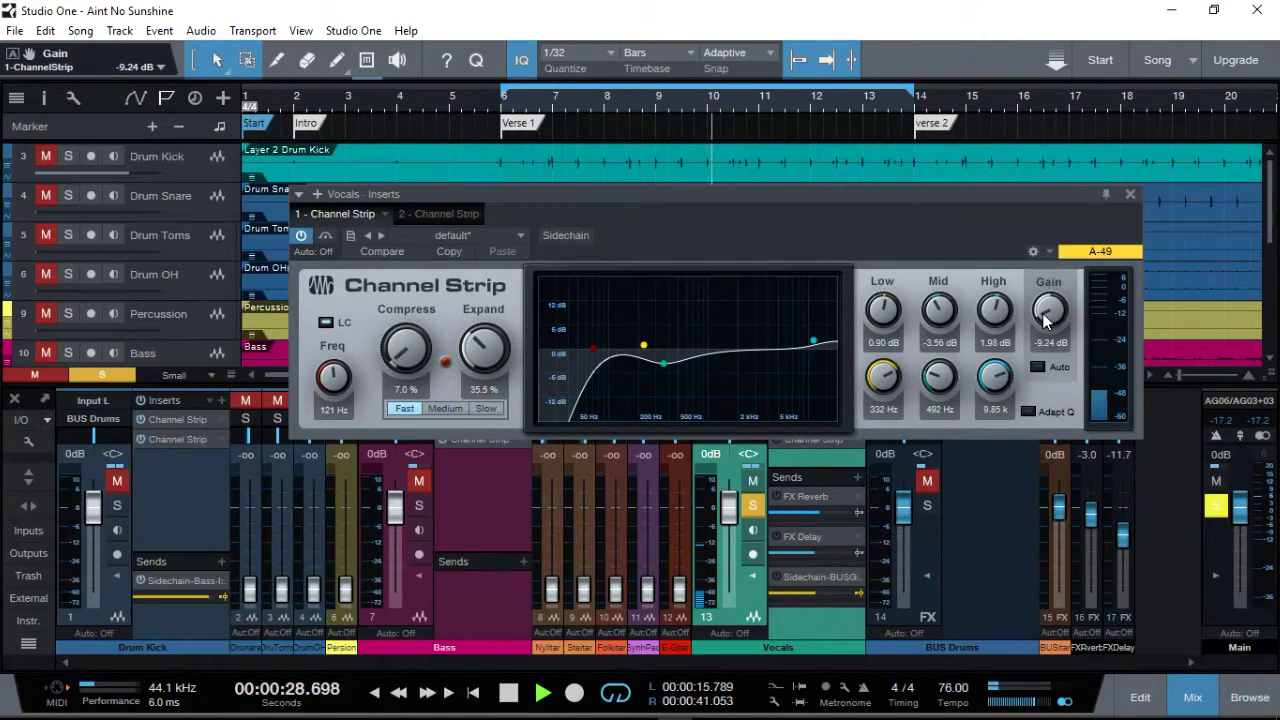
pyautogui.scroll(2, 478, 368)
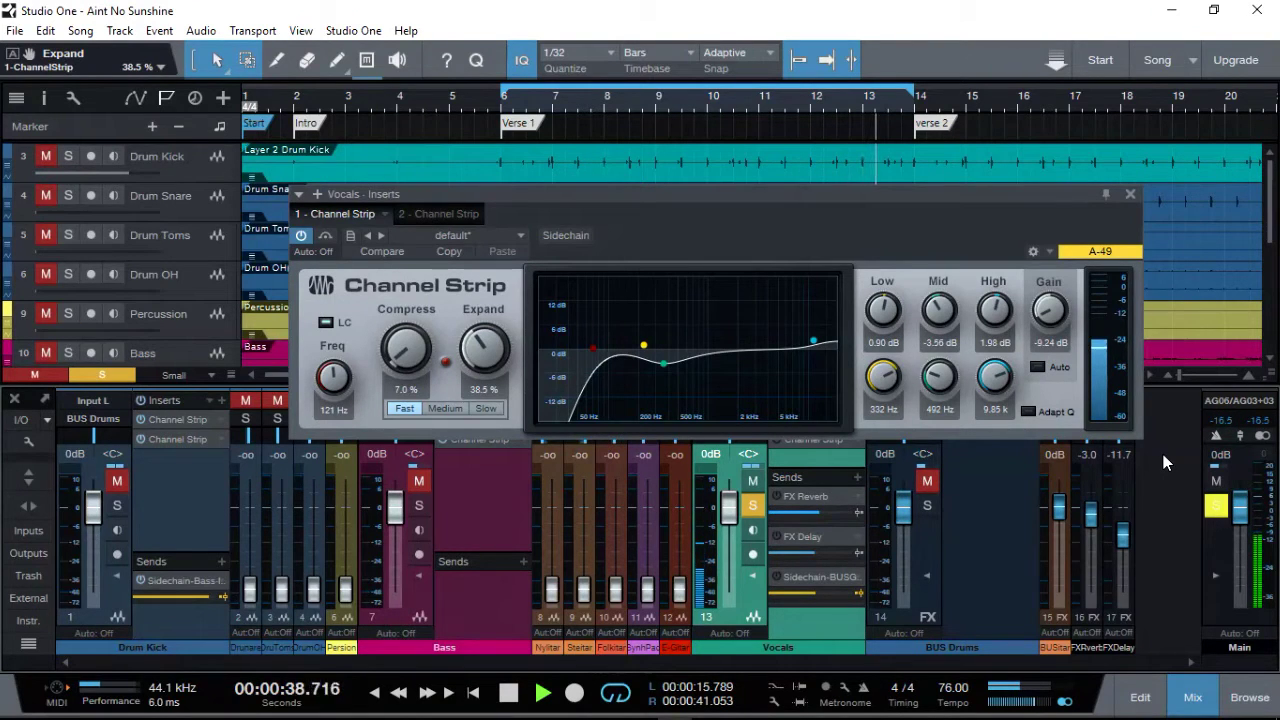
# Step: Enable the Vocals' second channel strip with 8% compression, then close the effects window
pyautogui.click(440, 215)
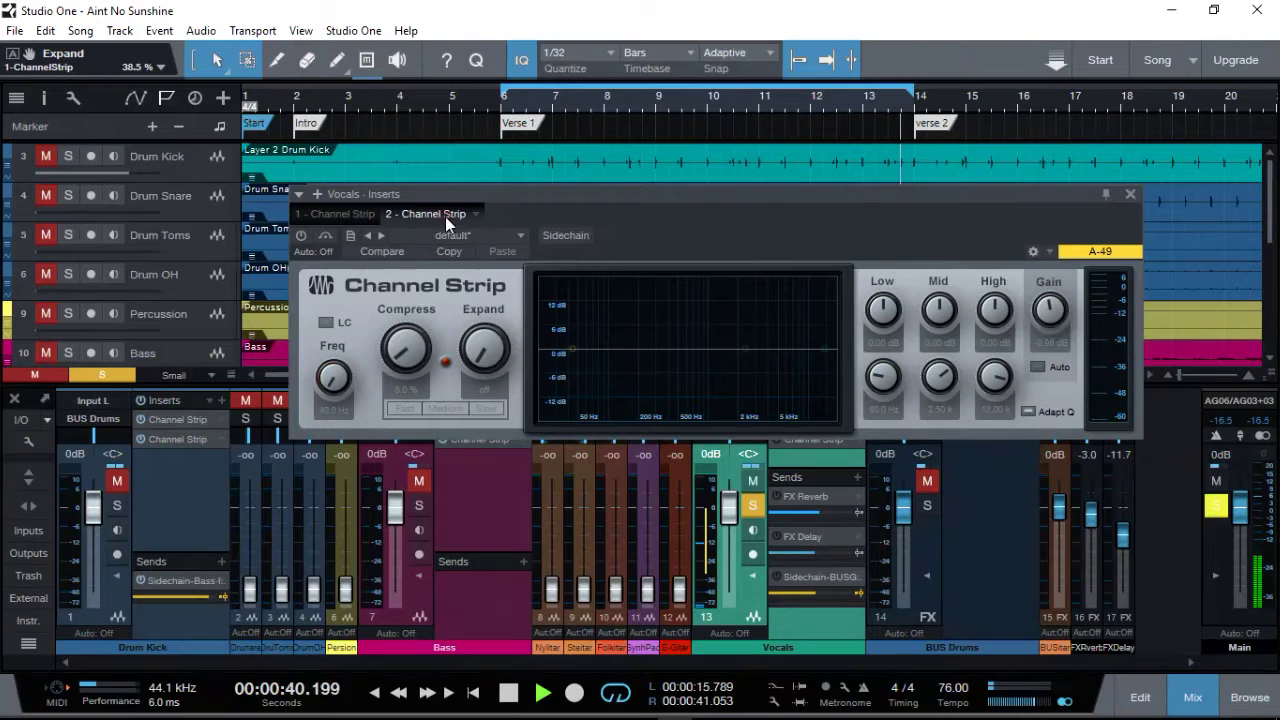
pyautogui.click(300, 236)
pyautogui.moveTo(403, 374); pyautogui.dragTo(400, 362)
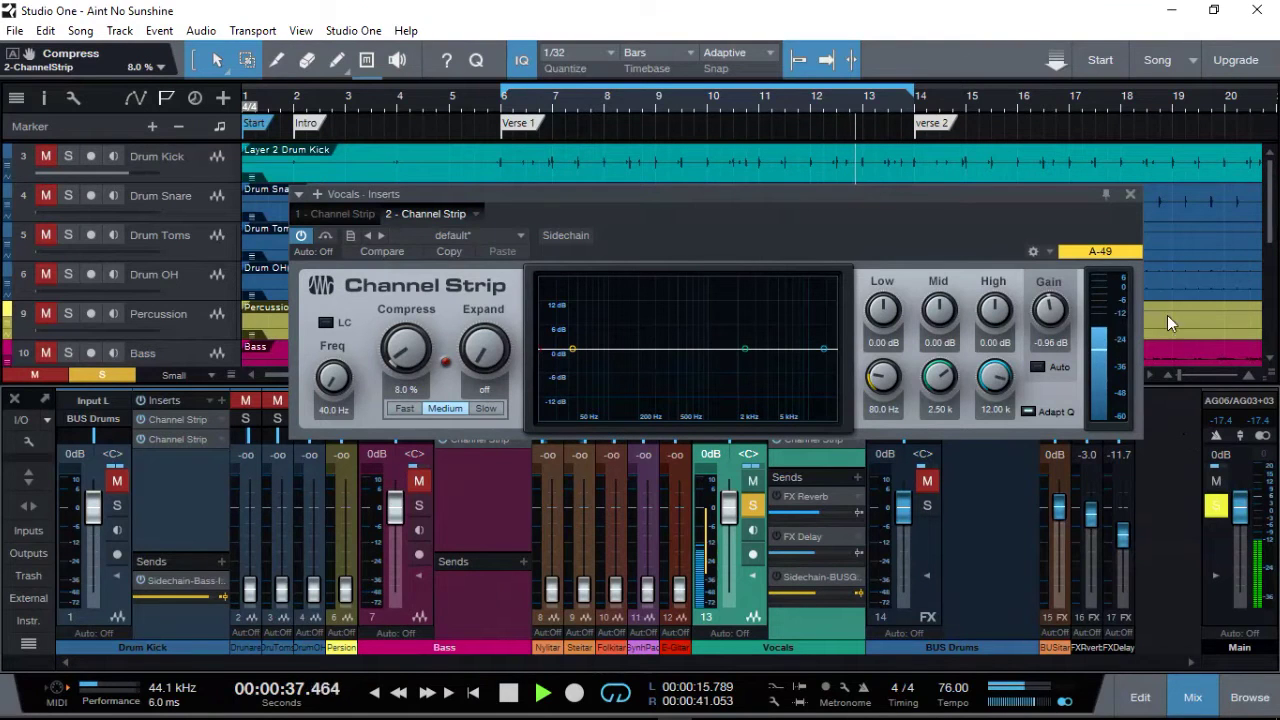
pyautogui.click(1130, 194)
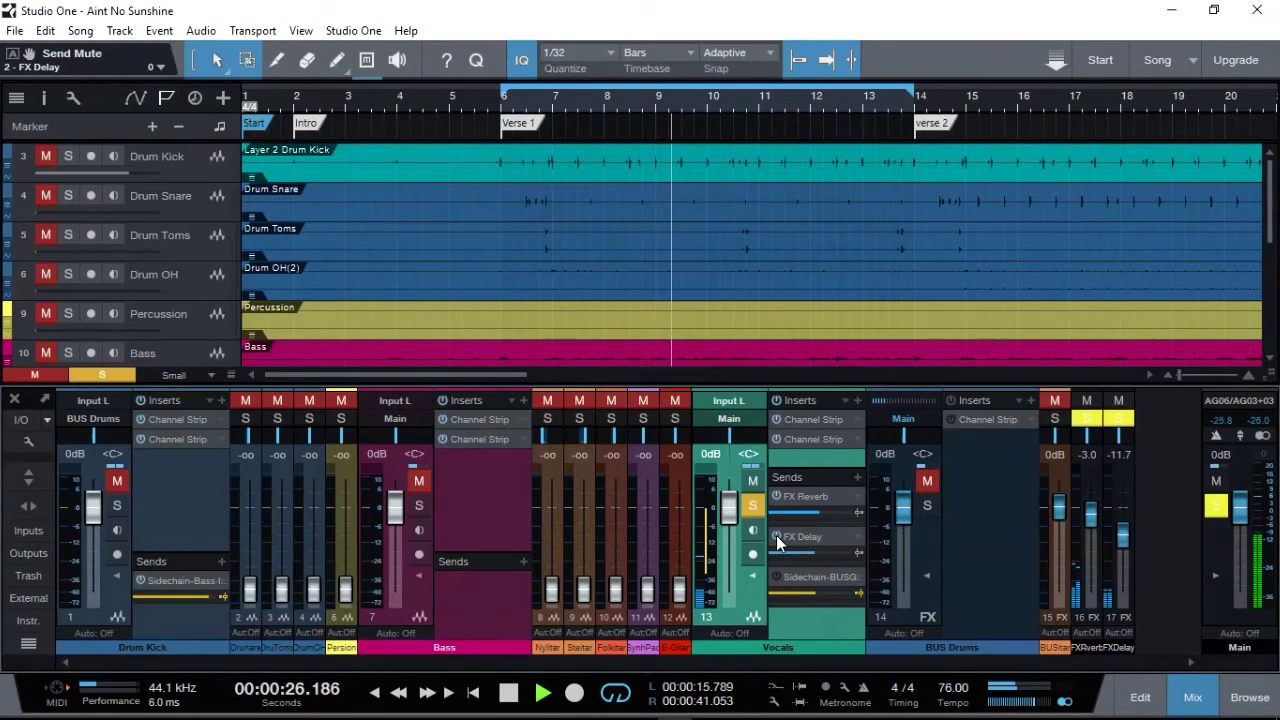
# Step: Unmute the Vocals' FX Delay send, unmute and solo Drum Kick, solo Bass, and reset the Main peak readout
pyautogui.click(777, 537)
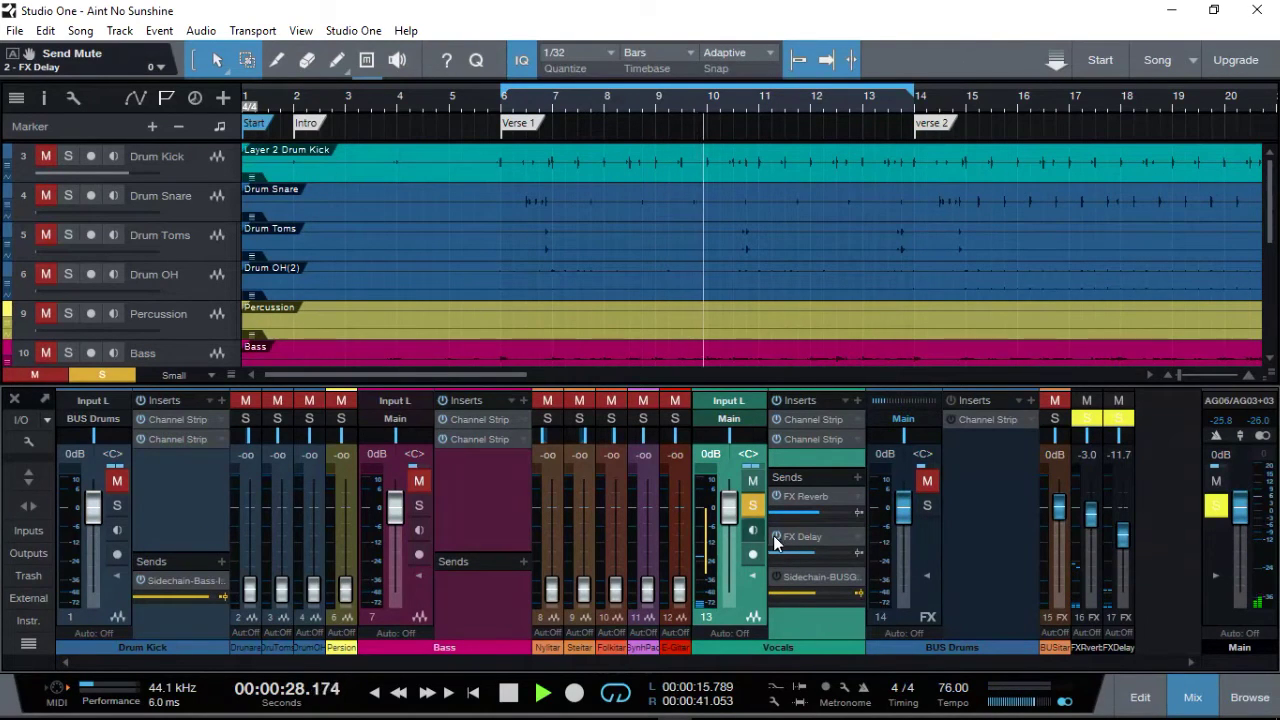
pyautogui.click(117, 481)
pyautogui.click(117, 505)
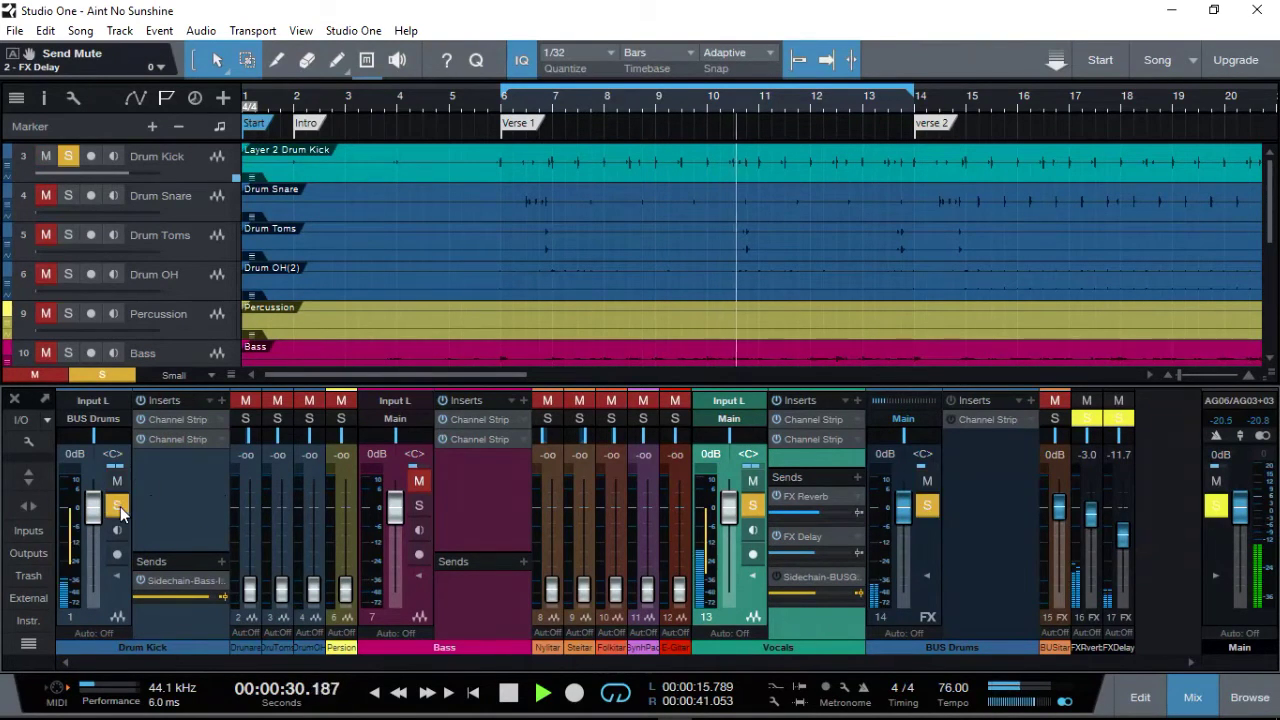
pyautogui.click(420, 506)
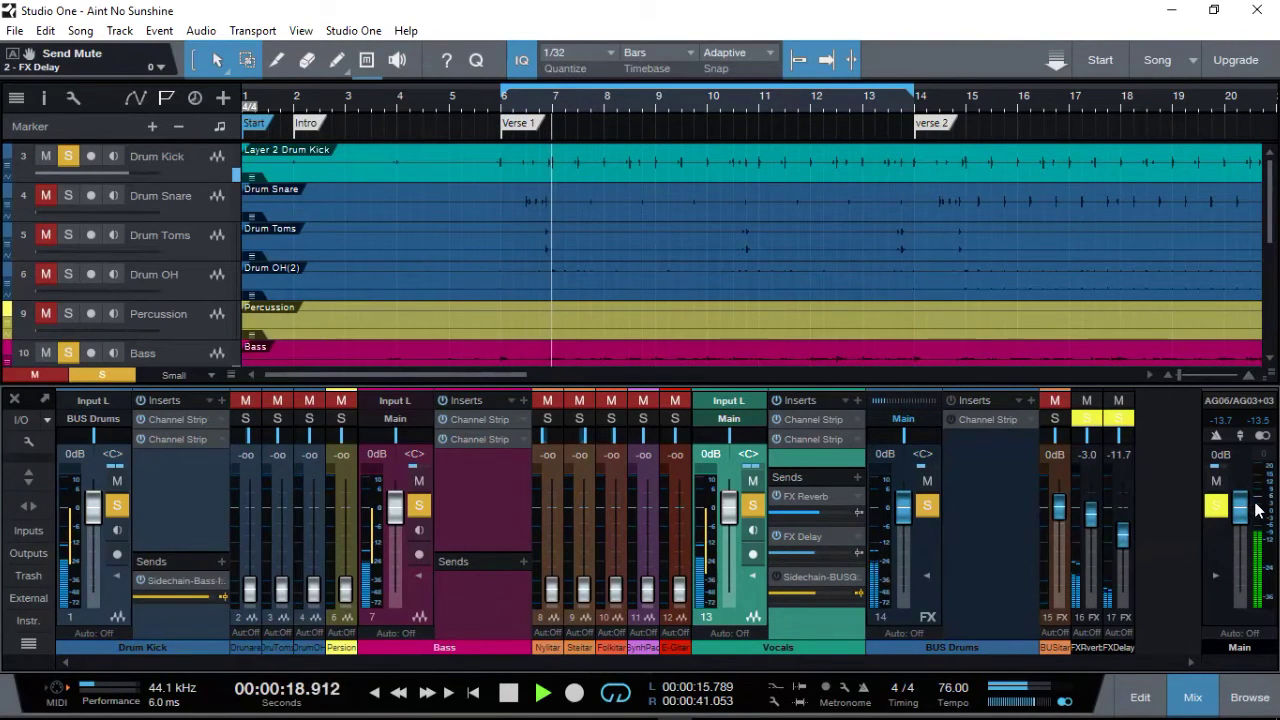
pyautogui.click(1226, 423)
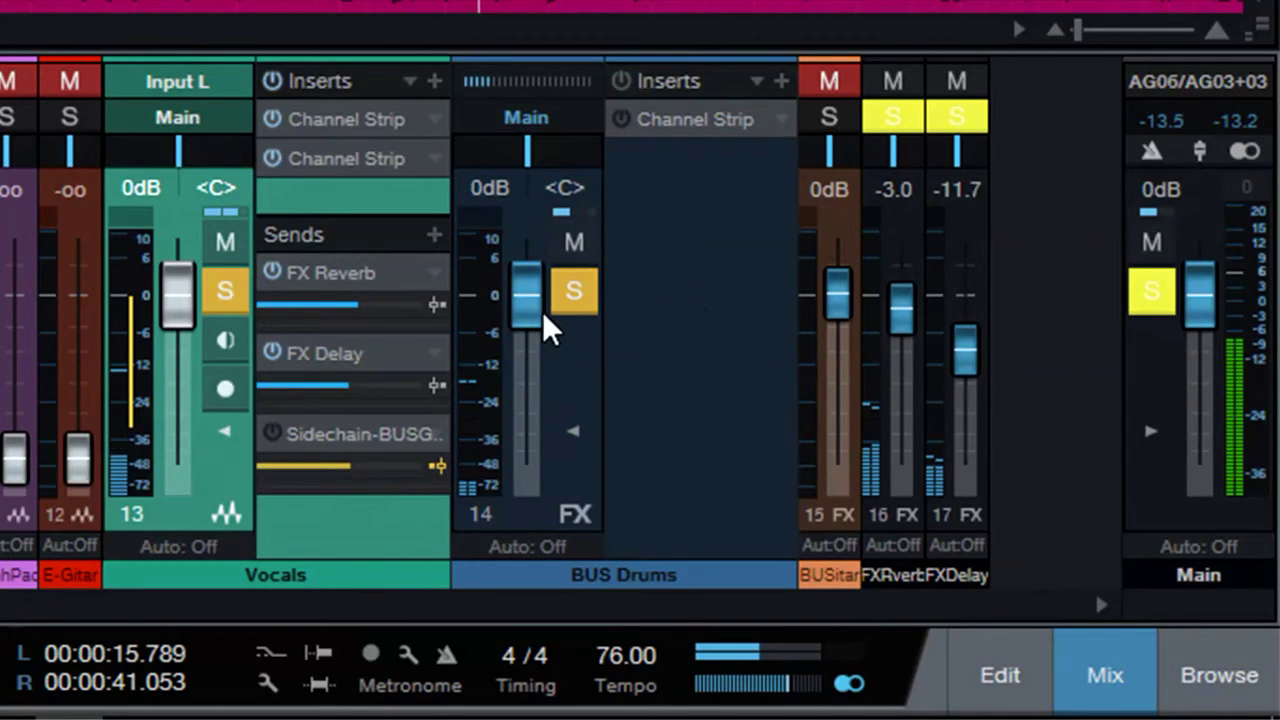
# Step: Lower the Vocals fader to -2.1 dB, ending with playback stopped at bar 6
pyautogui.press('space')
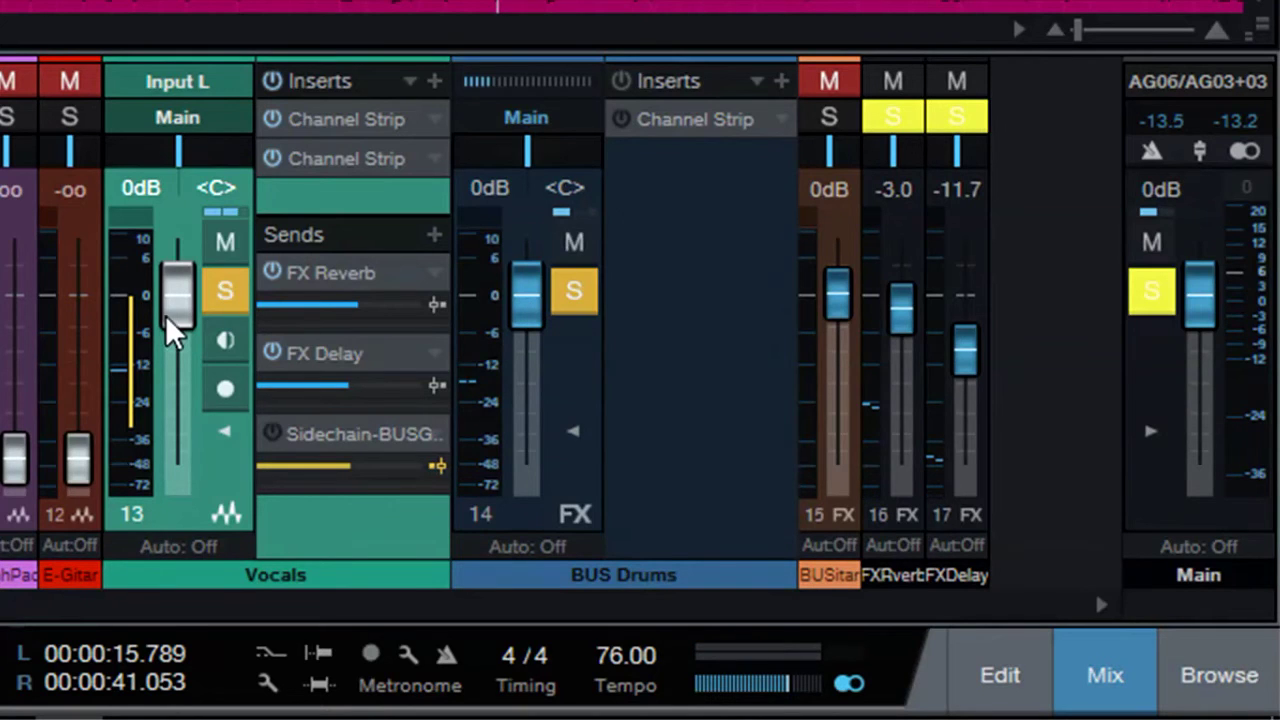
pyautogui.moveTo(171, 300); pyautogui.dragTo(172, 307)
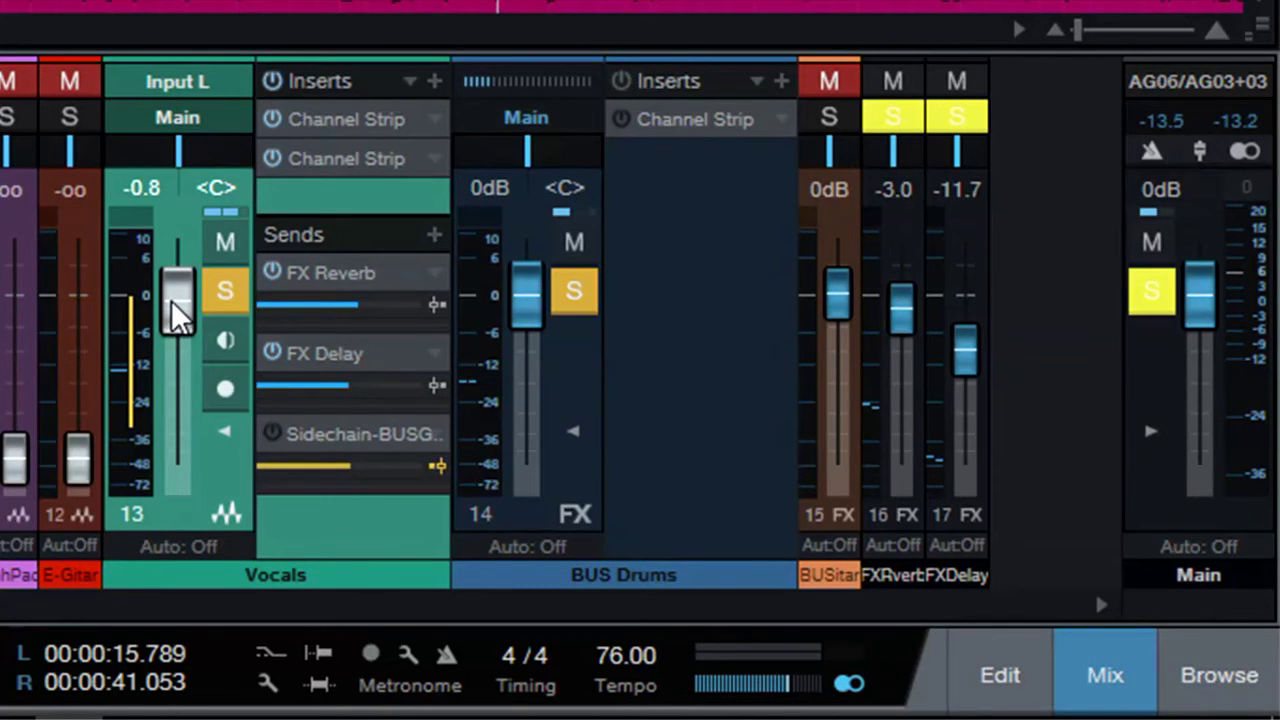
pyautogui.scroll(-1, 171, 300)
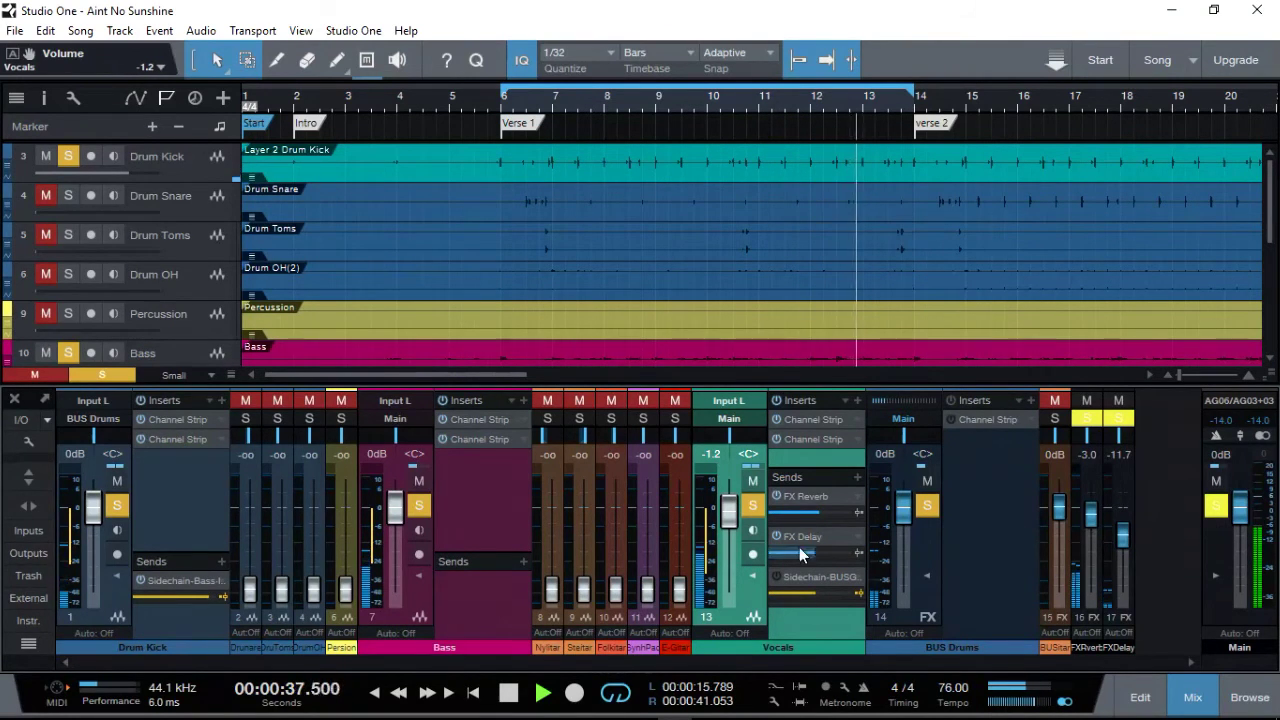
pyautogui.scroll(-1, 726, 520)
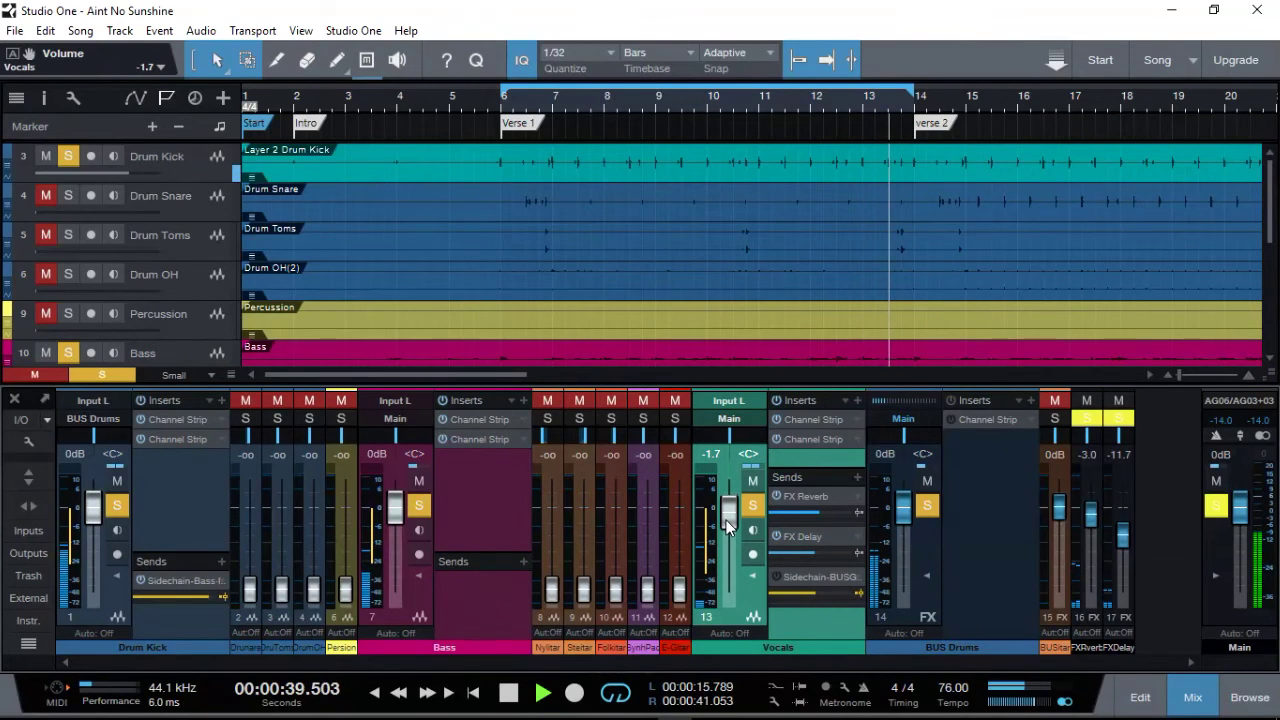
pyautogui.scroll(-1, 726, 520)
pyautogui.press('space')
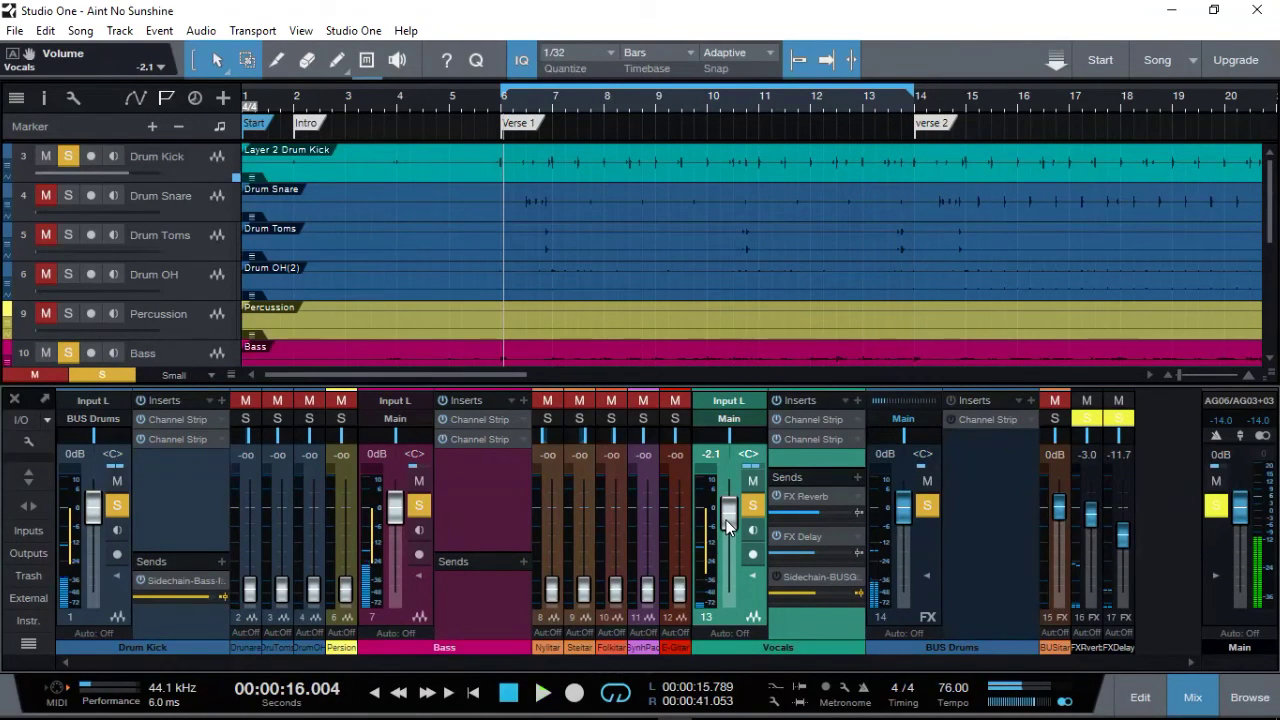